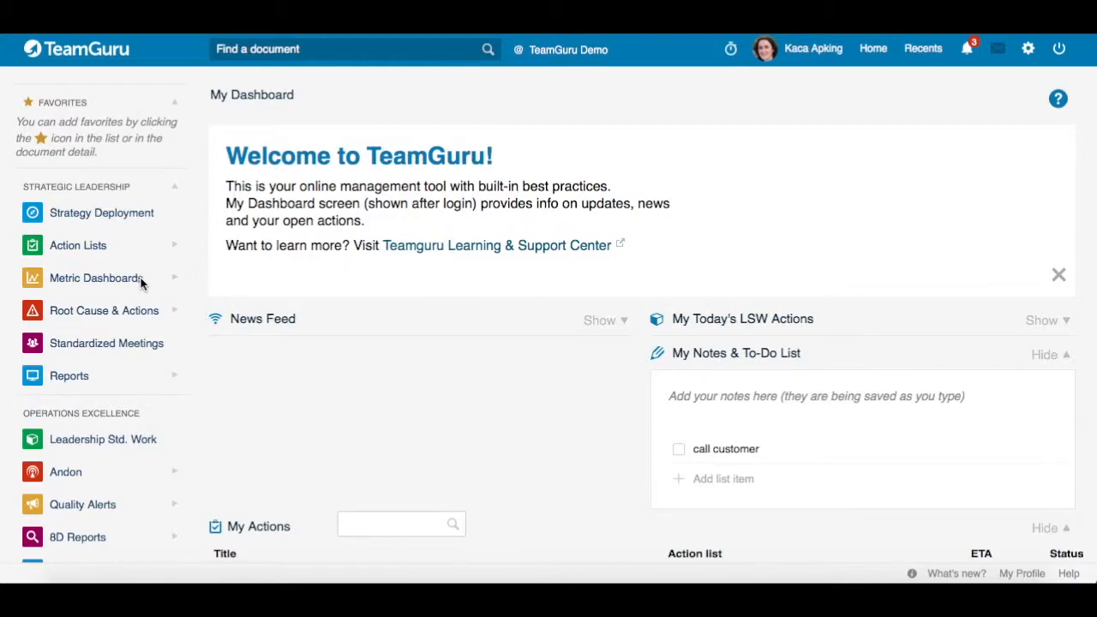
# Start a new metric dashboard template titled "Site Performance" and assign the responsible user
pyautogui.click(175, 278)
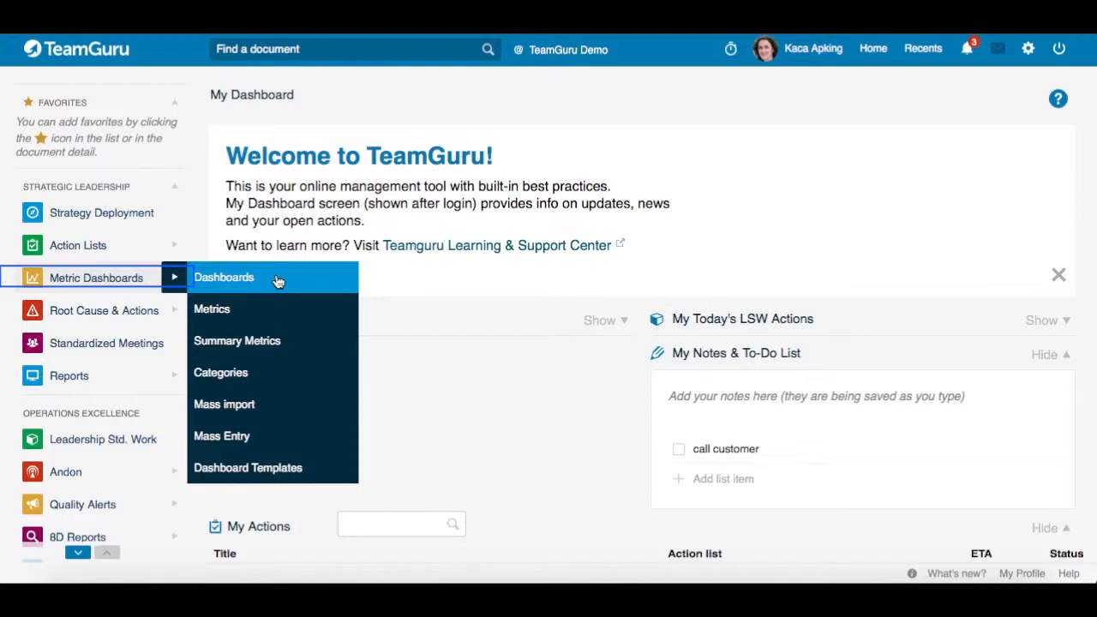
pyautogui.click(257, 474)
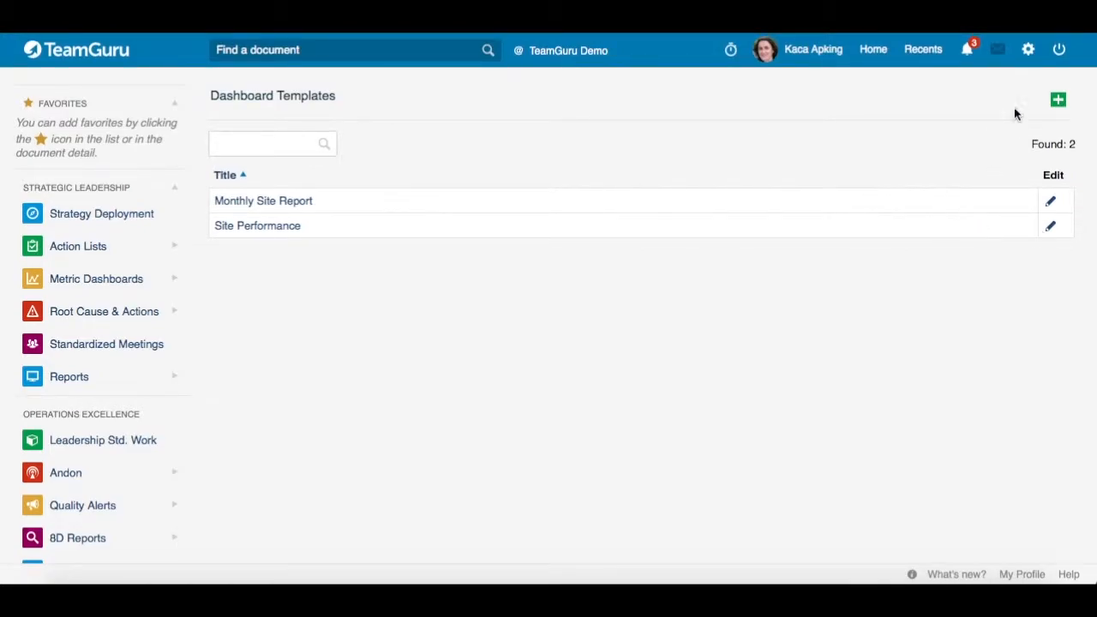
pyautogui.click(1057, 101)
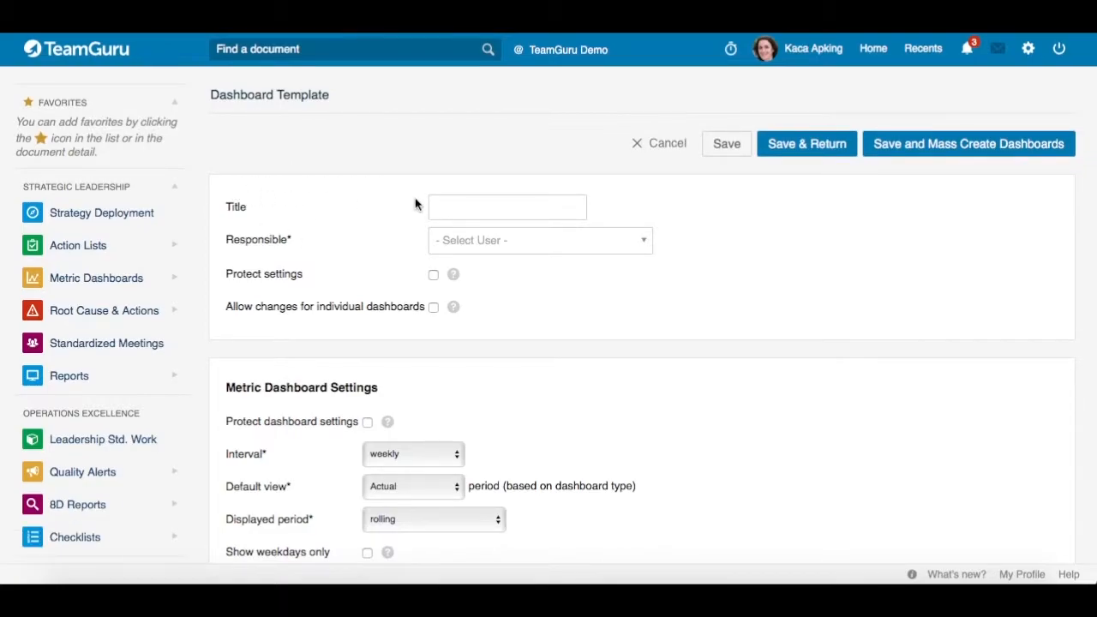
pyautogui.write('Site Performance')
pyautogui.click(470, 244)
pyautogui.write('Paul')
pyautogui.click(480, 319)
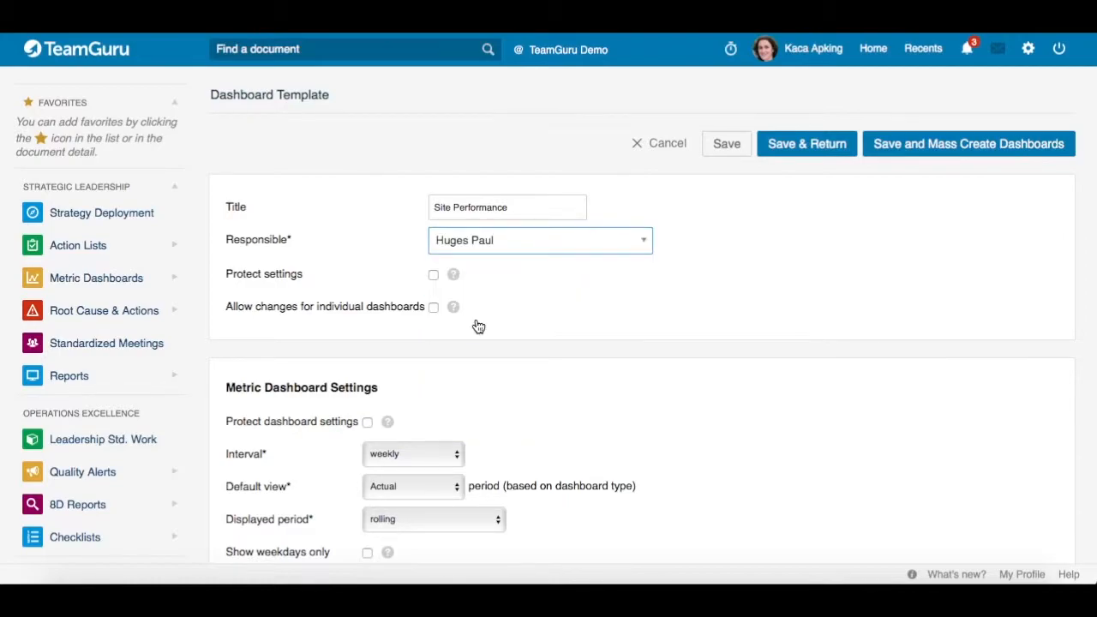
# Protect the template's settings and add two users as document administrators
pyautogui.click(433, 274)
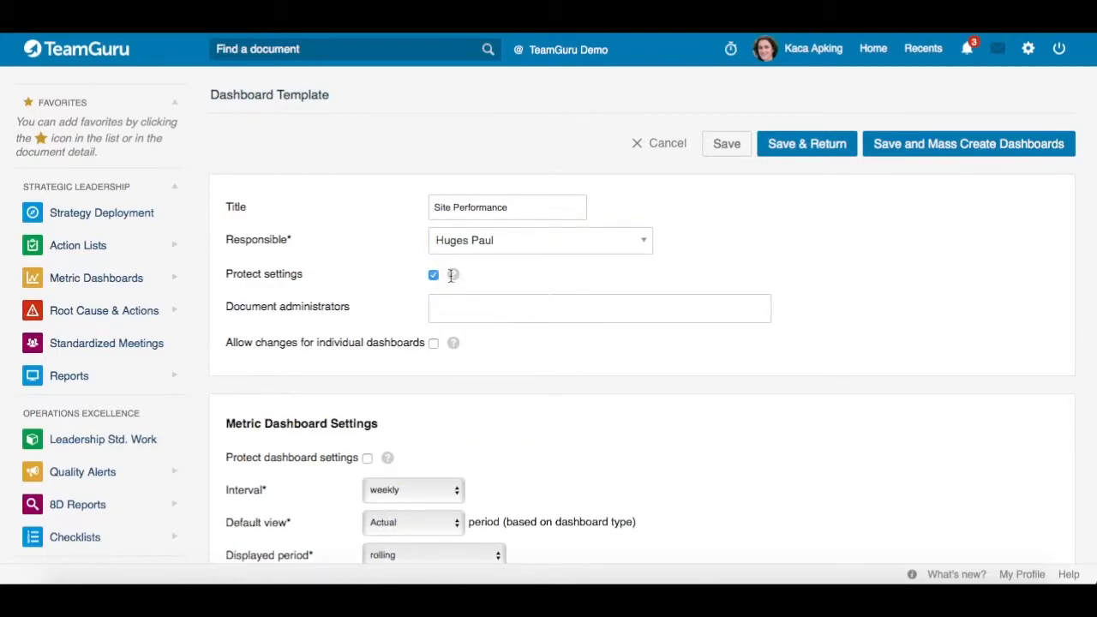
pyautogui.click(502, 309)
pyautogui.write('Paul')
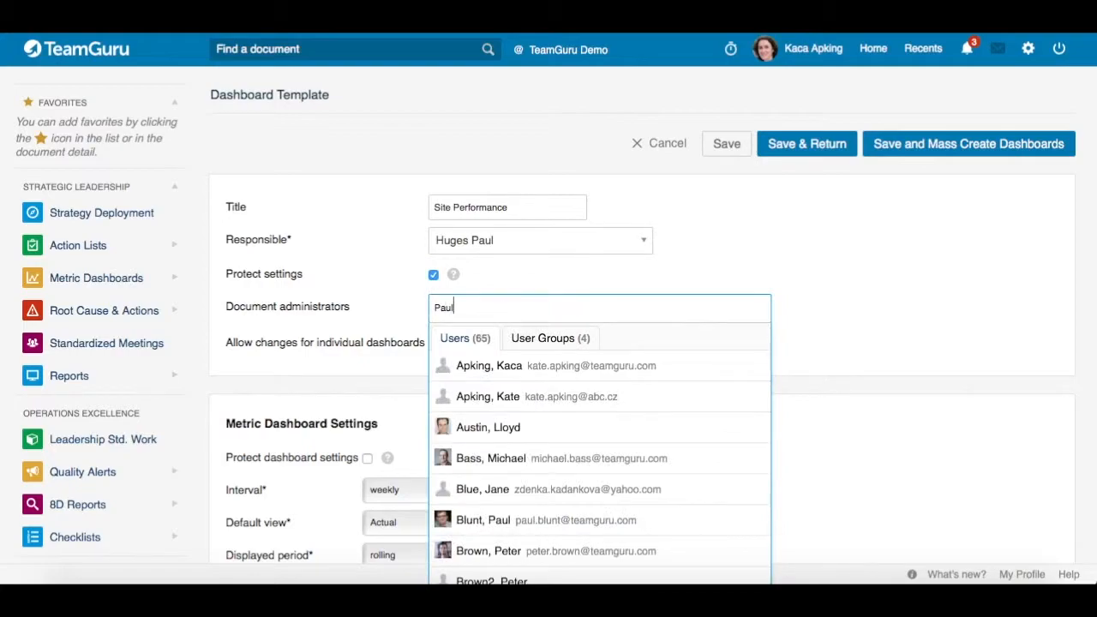
pyautogui.click(502, 424)
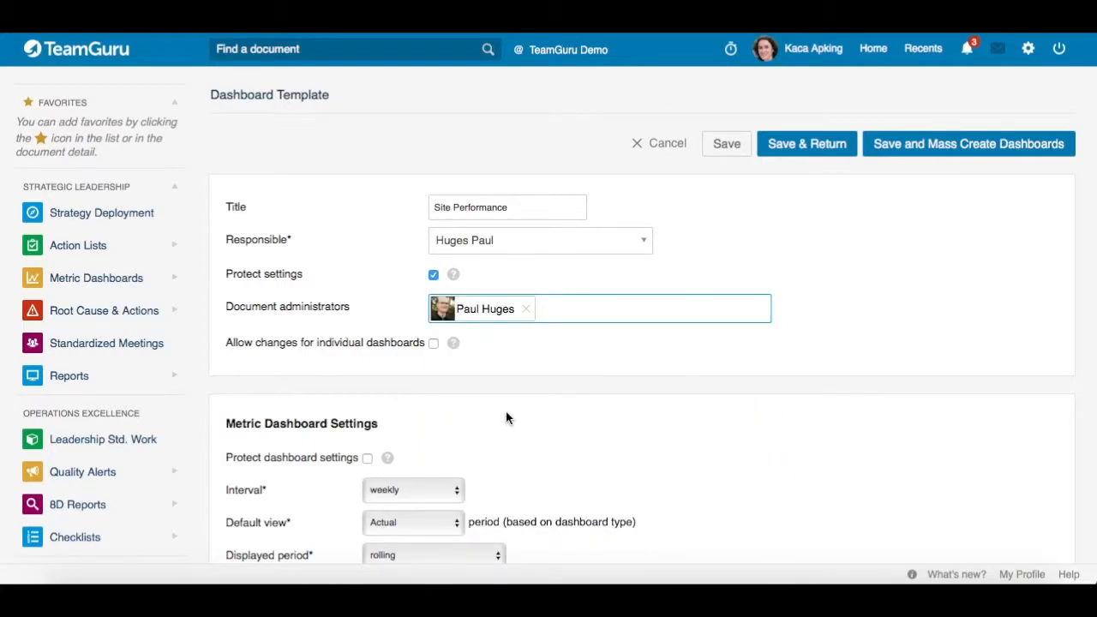
pyautogui.write('michal')
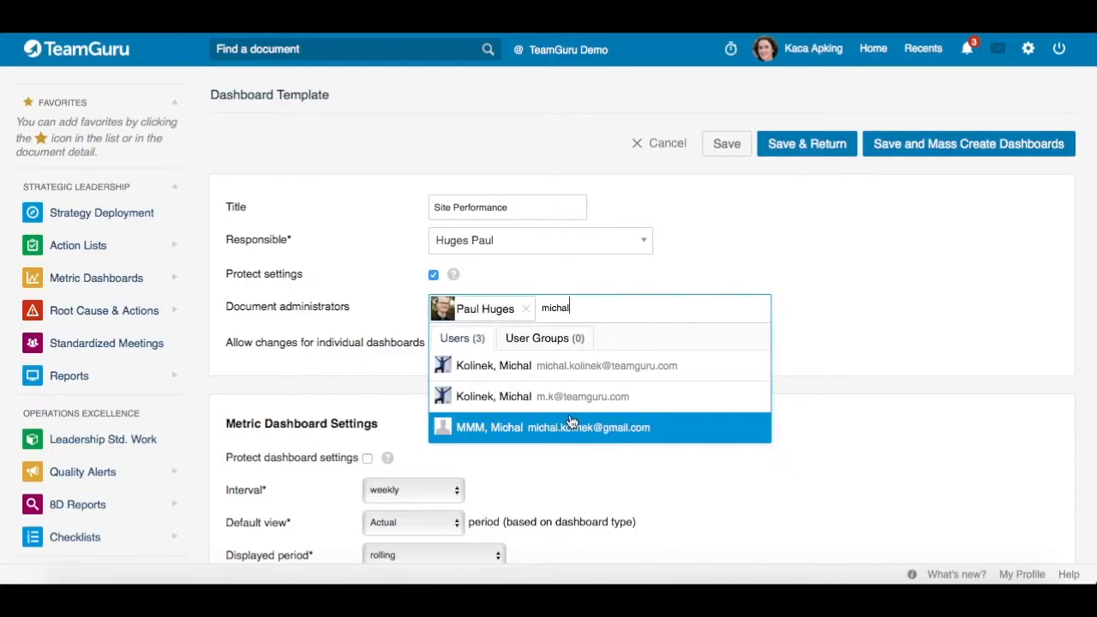
pyautogui.click(503, 372)
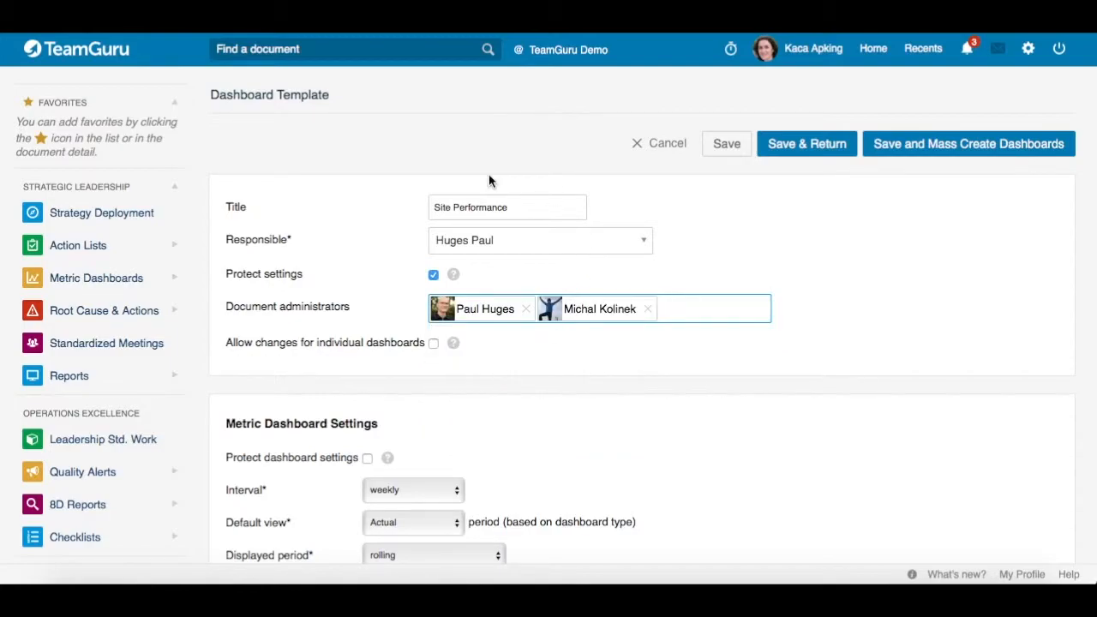
# Add the Absorption metric to the template, leaving its to-date display options off
pyautogui.scroll(-1, 324, 265)
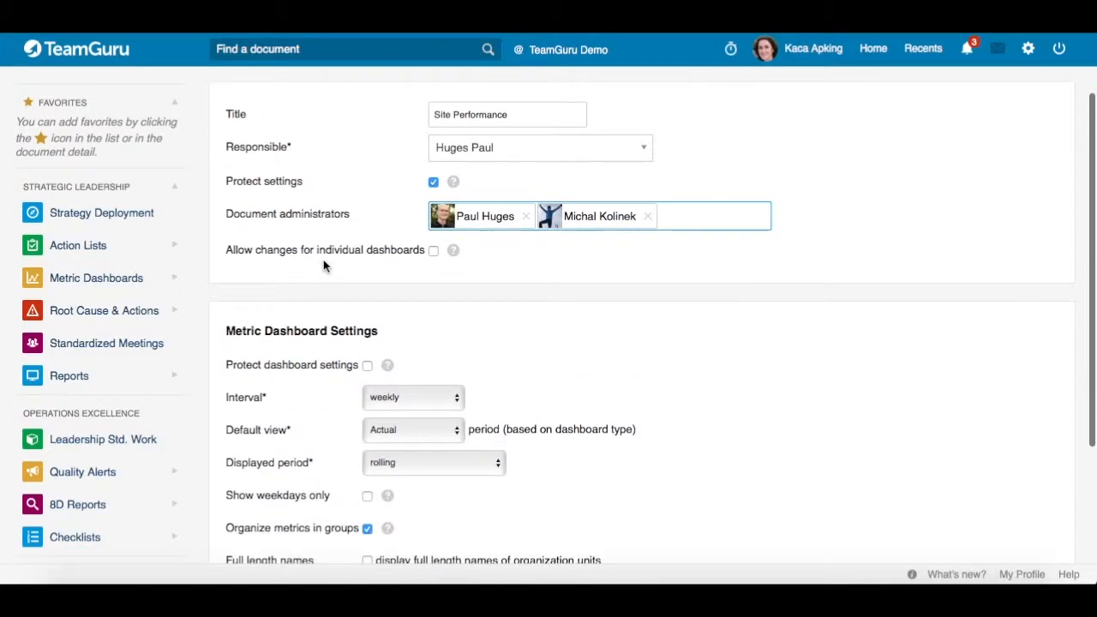
pyautogui.scroll(1, 363, 292)
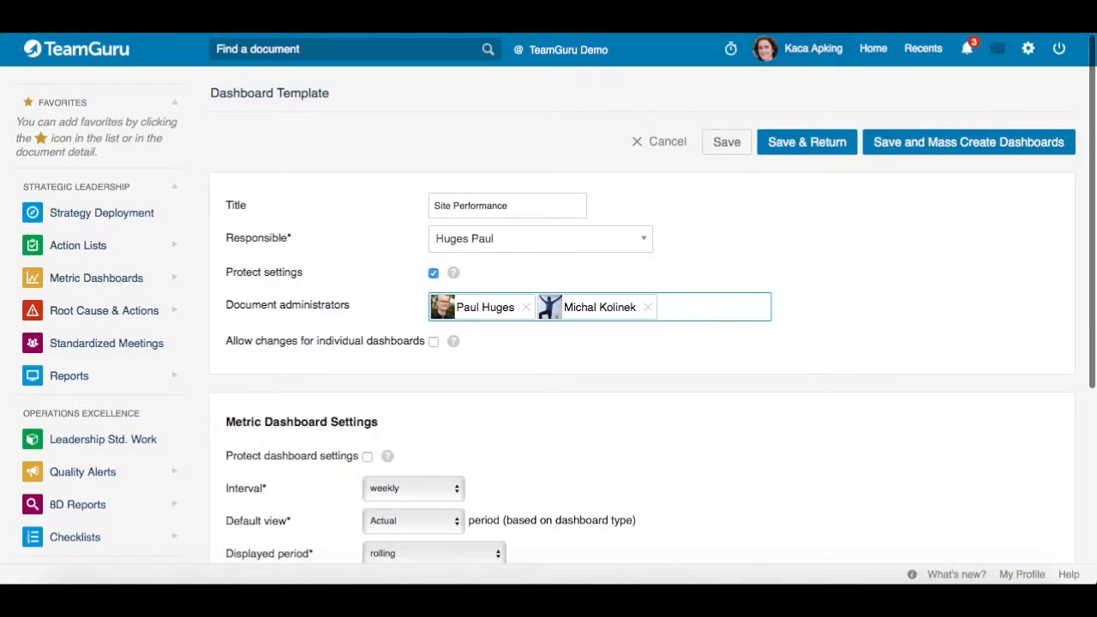
pyautogui.scroll(-3, 208, 169)
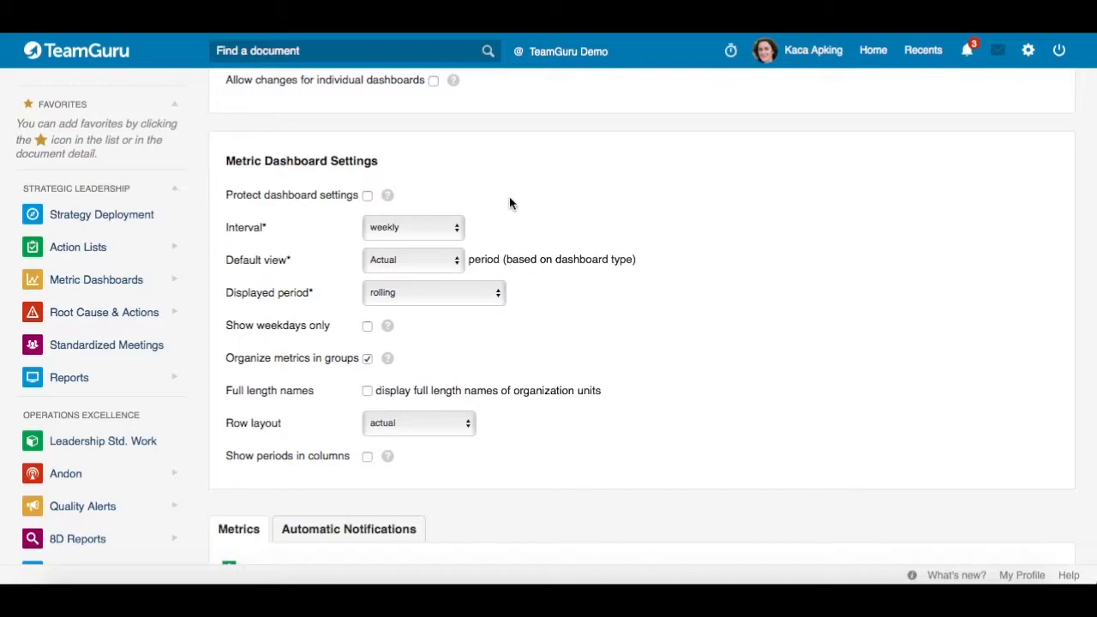
pyautogui.scroll(-1, 227, 221)
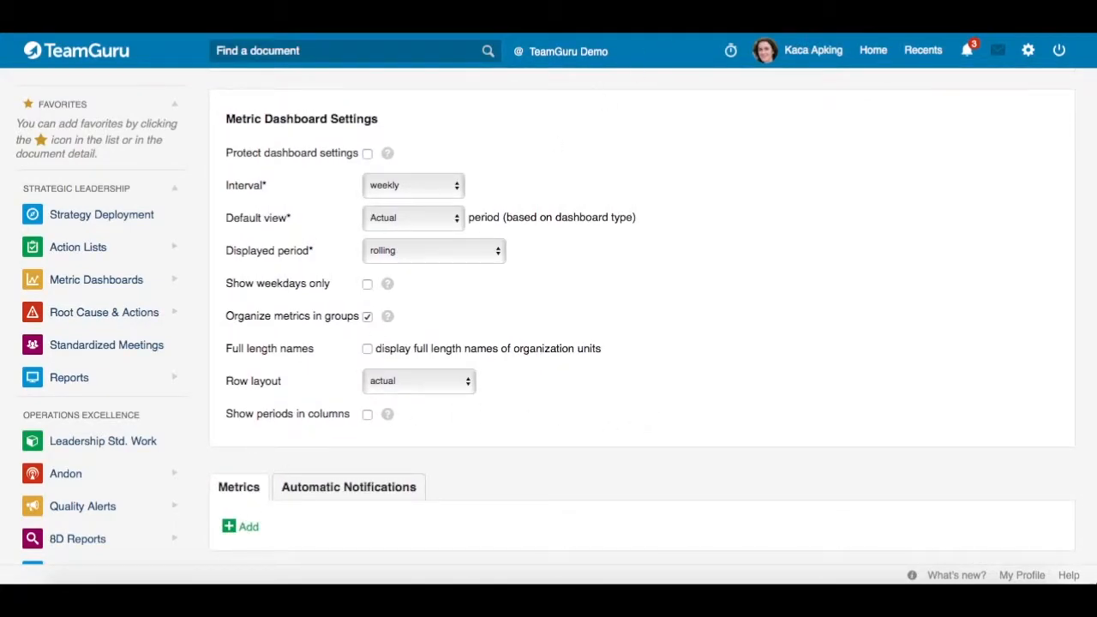
pyautogui.doubleClick(228, 529)
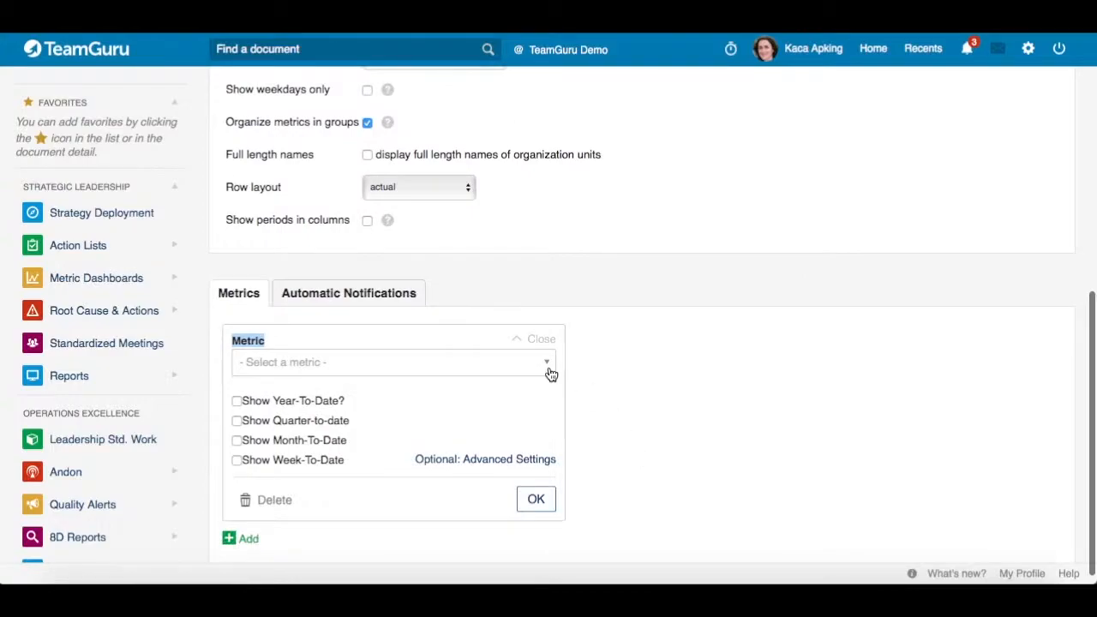
pyautogui.click(547, 367)
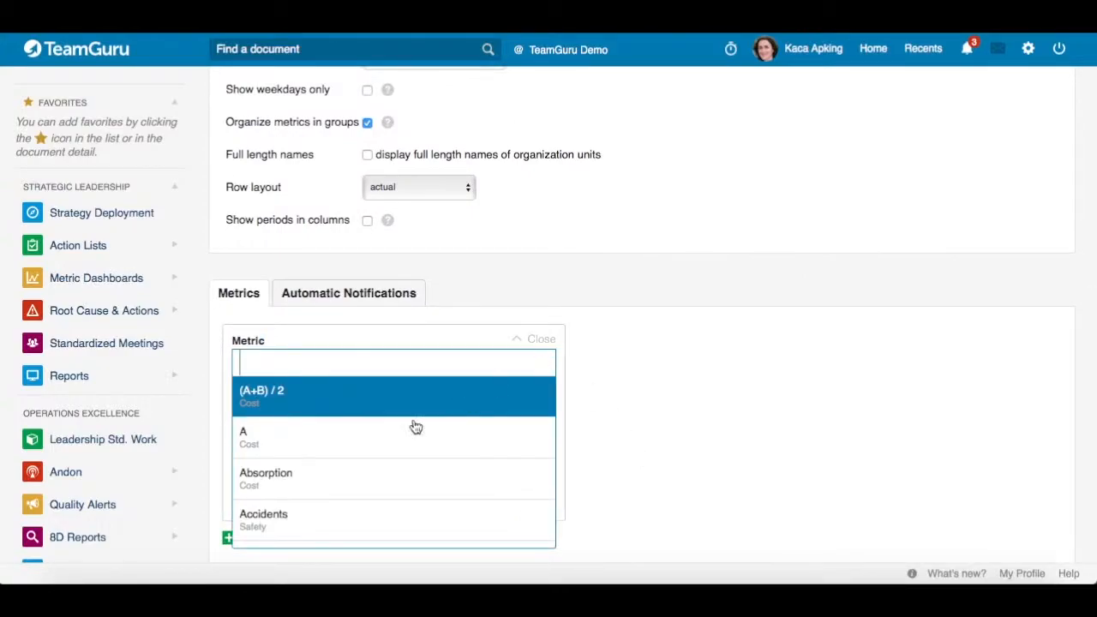
pyautogui.click(267, 479)
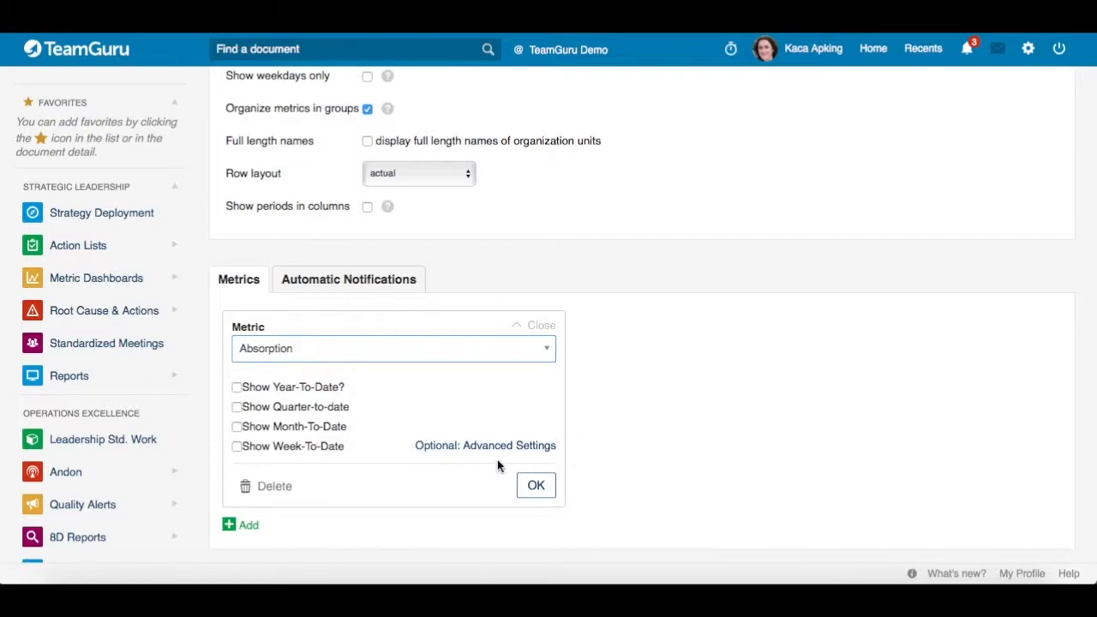
pyautogui.click(534, 485)
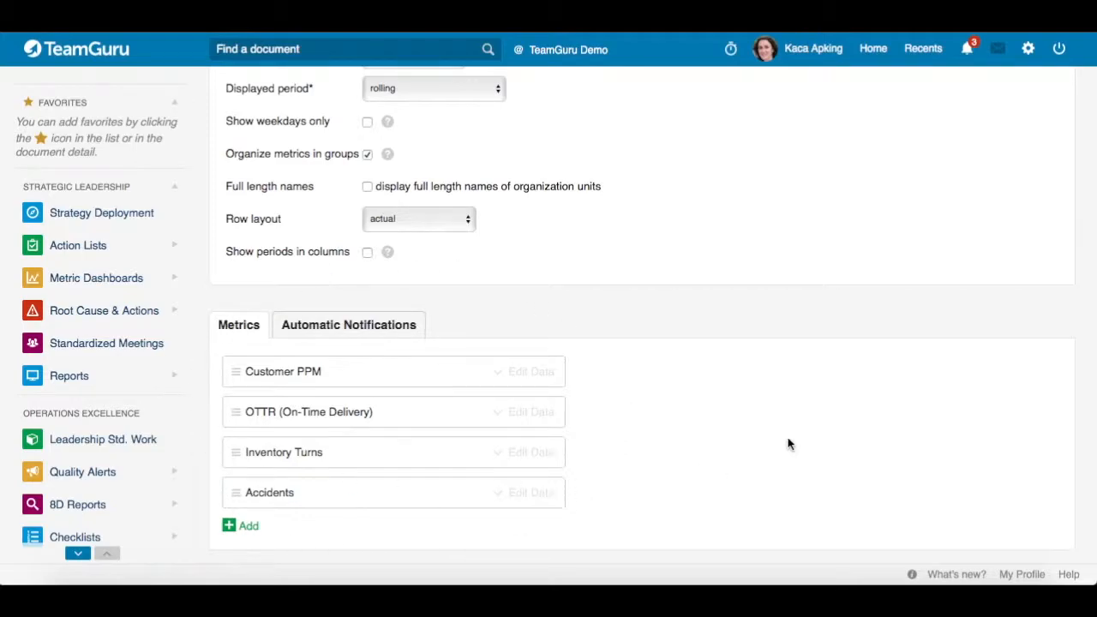
# For mass creating dashboards from the template, set the title template to "[%ORG_UNIT%] - Site Performance" and choose the default responsible user
pyautogui.scroll(6, 788, 445)
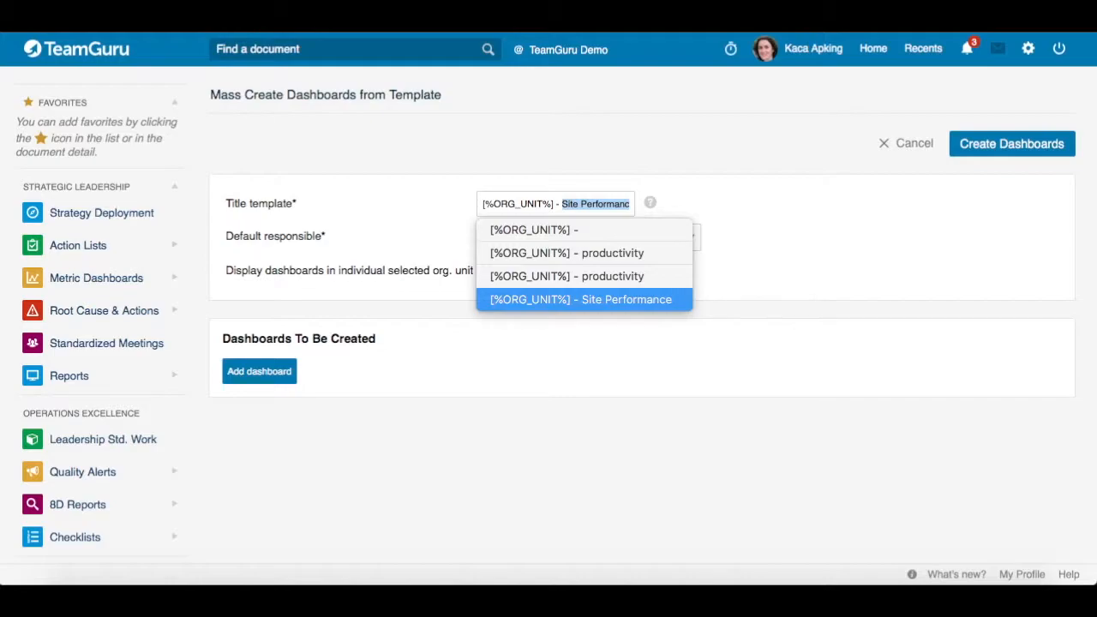
pyautogui.press('Return')
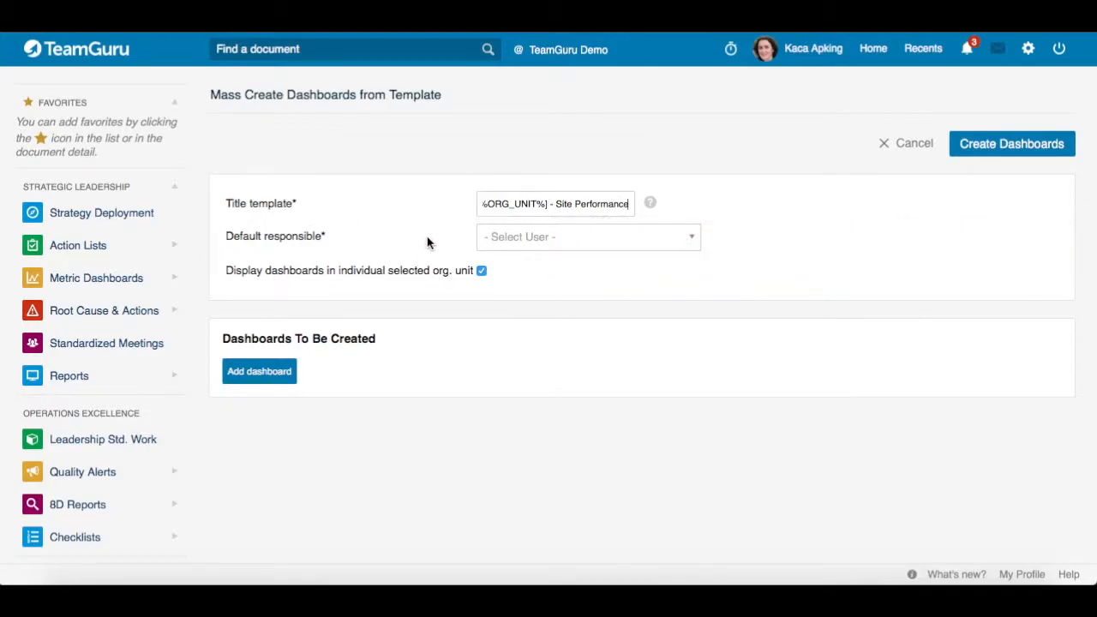
pyautogui.click(566, 243)
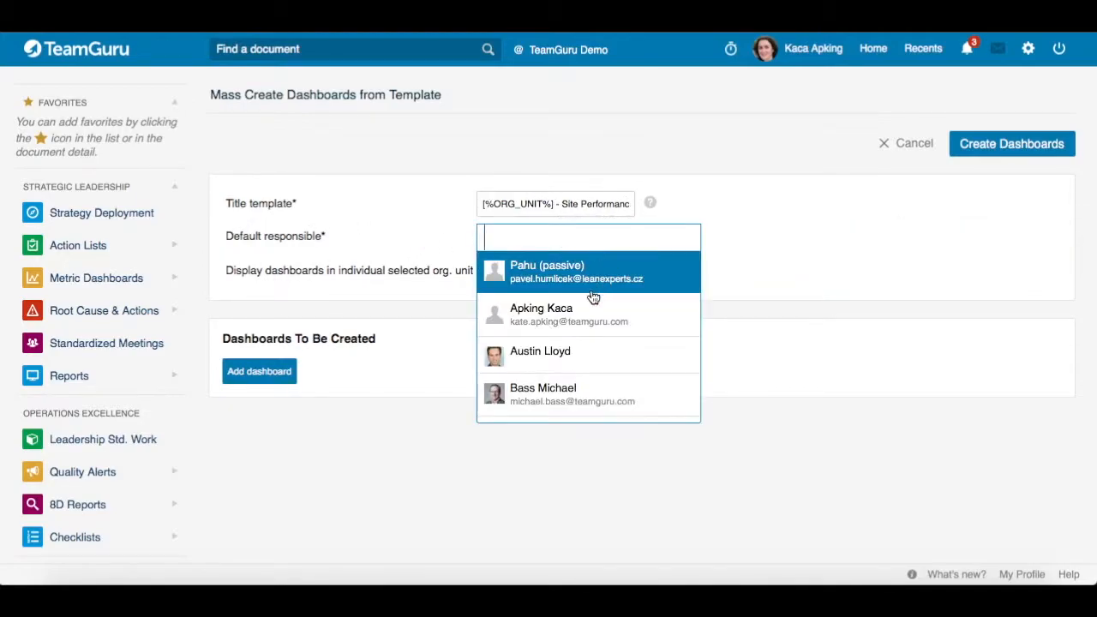
pyautogui.click(559, 318)
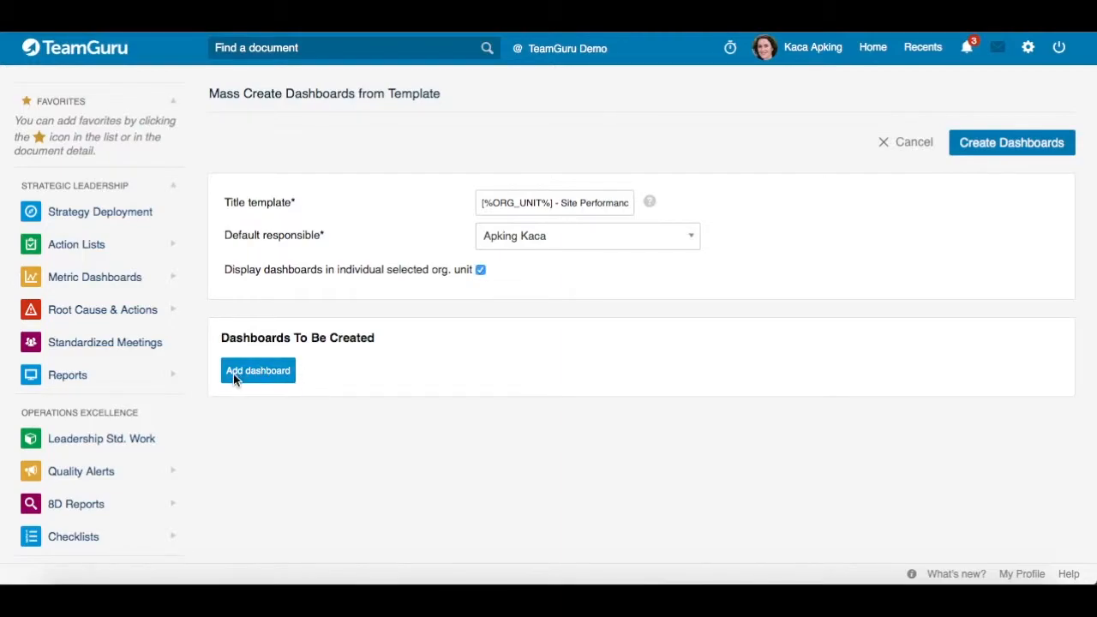
# Add a dashboard to the creation list and assign it to the Bratislava org. unit
pyautogui.doubleClick(233, 373)
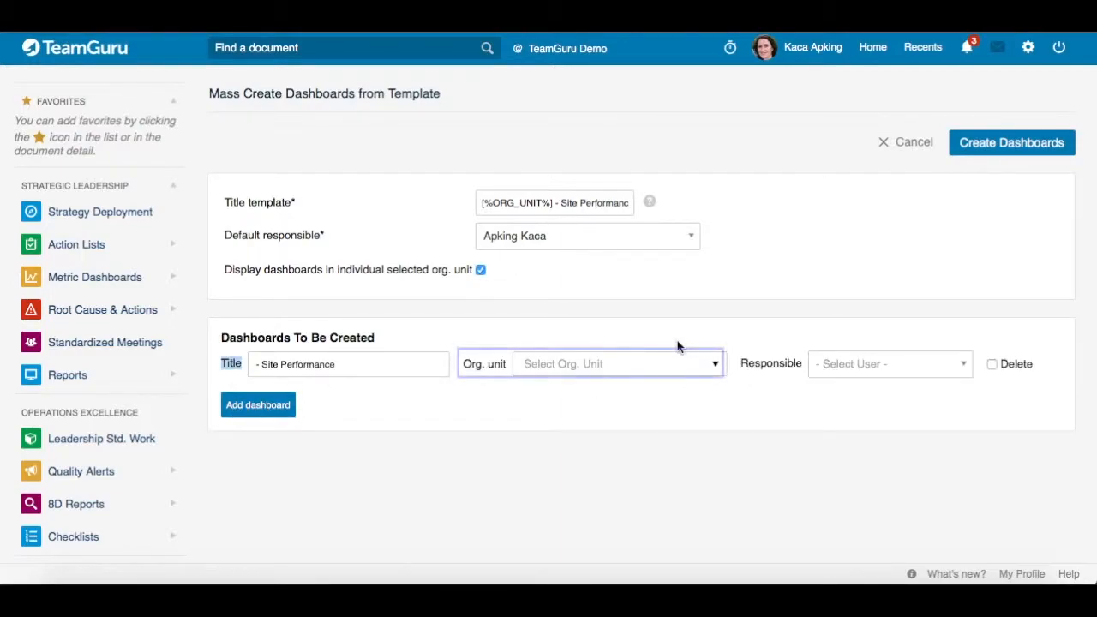
pyautogui.click(715, 366)
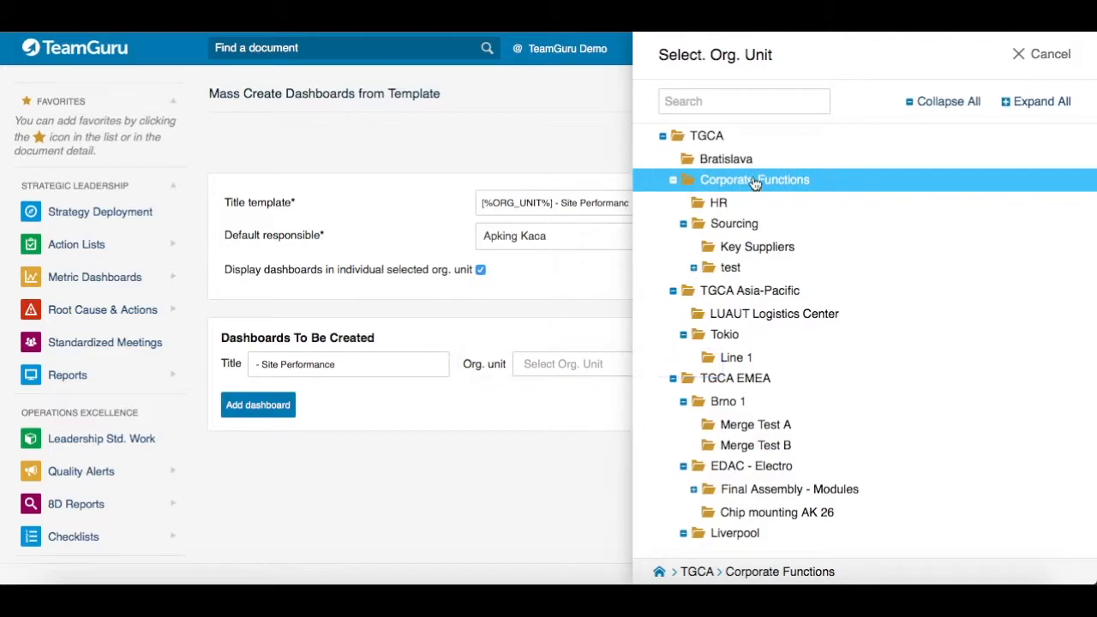
pyautogui.click(727, 156)
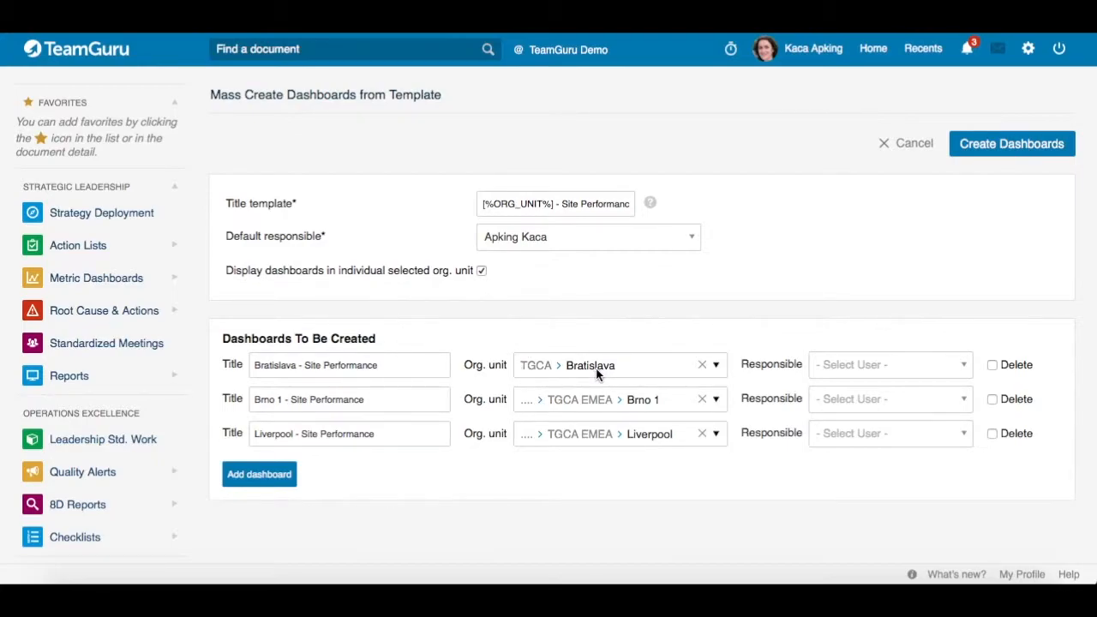
# Turn off displaying dashboards in their individual org. units and view the alternative display locations without choosing one
pyautogui.click(481, 270)
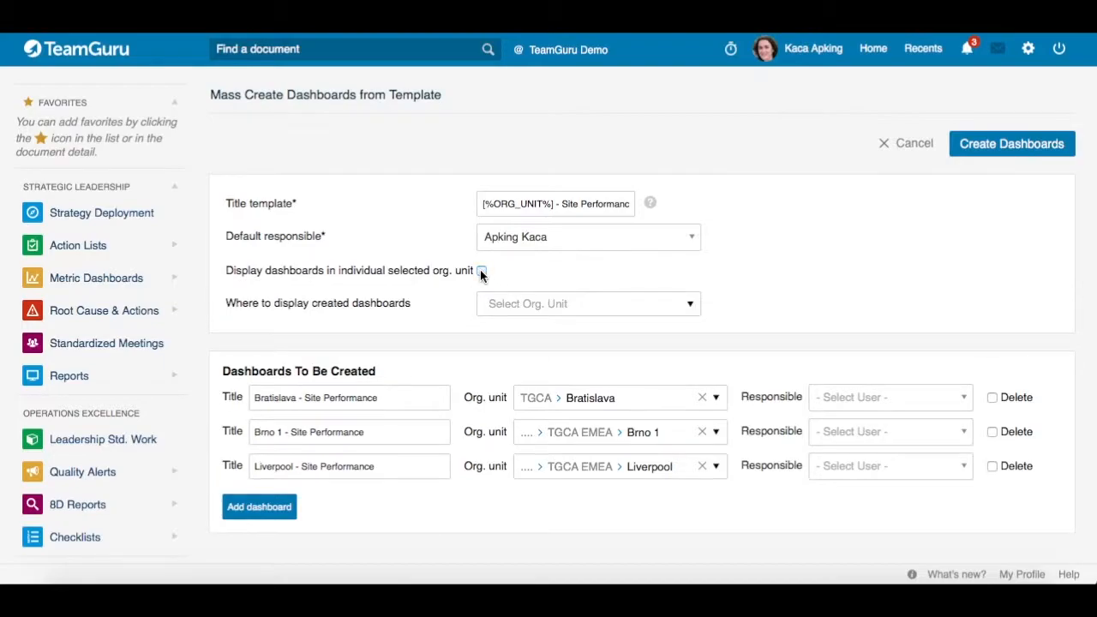
pyautogui.click(514, 308)
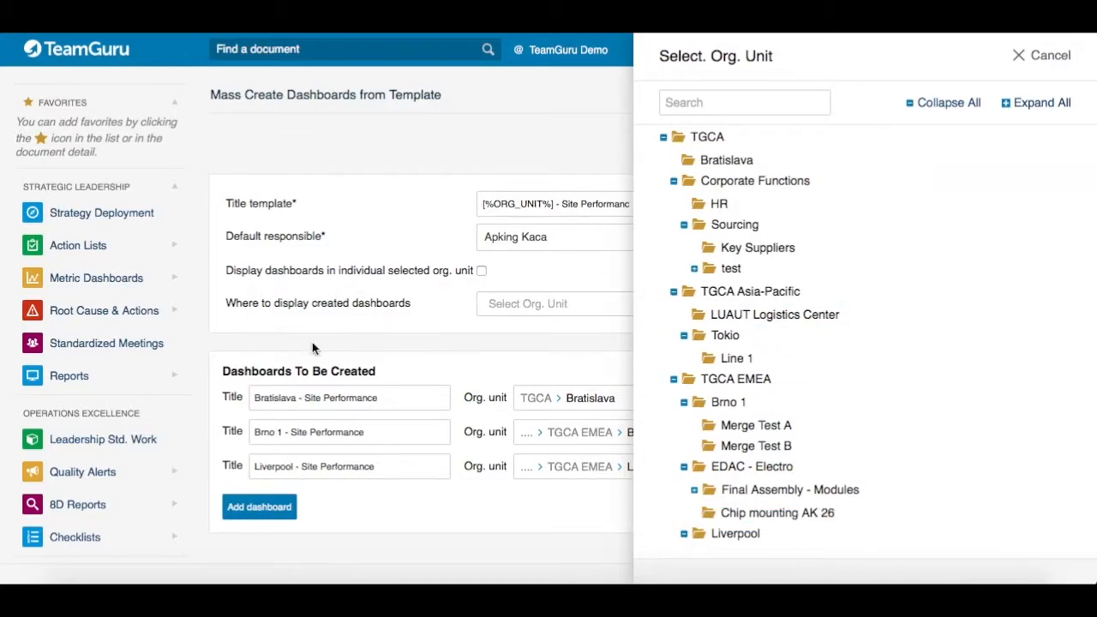
pyautogui.click(1039, 55)
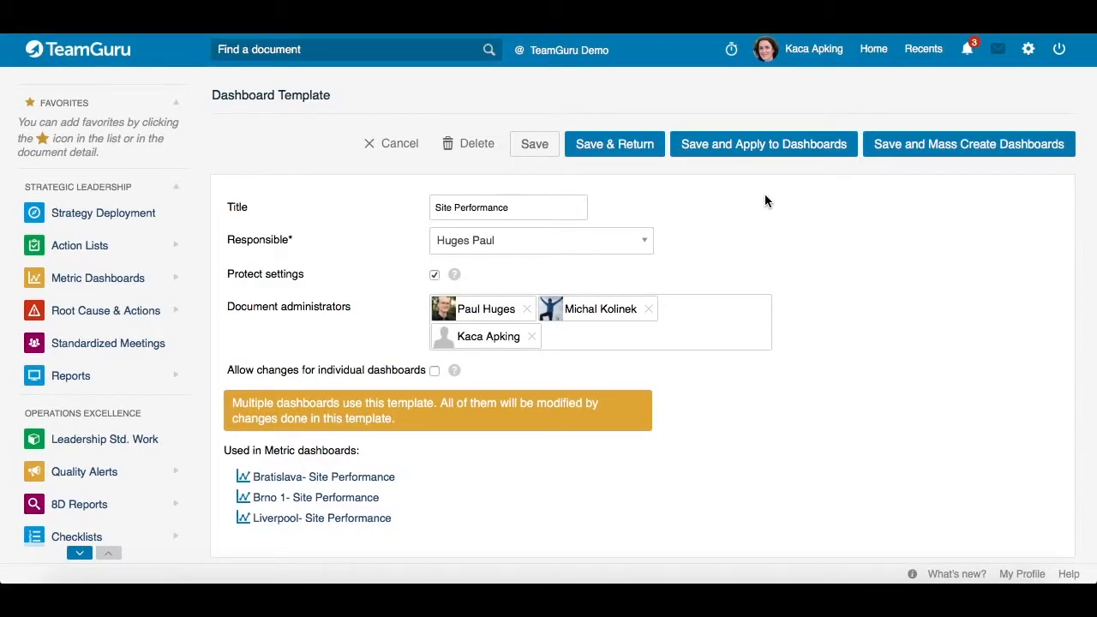
# Add the Customer Satisfaction metric to the Site Performance template
pyautogui.scroll(-10, 738, 220)
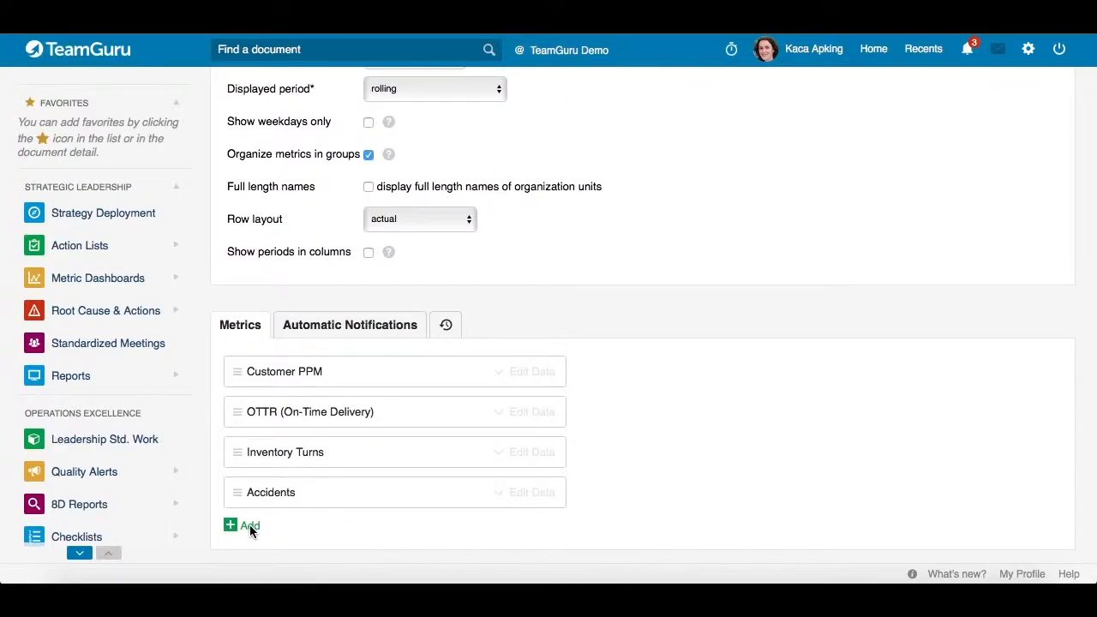
pyautogui.click(245, 524)
pyautogui.click(327, 552)
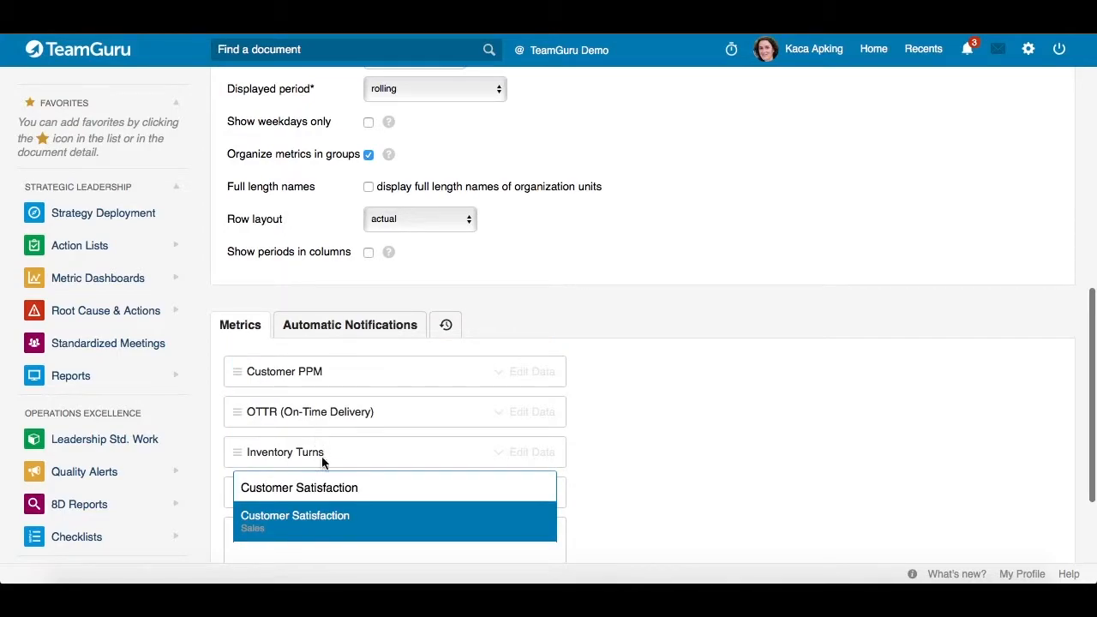
pyautogui.click(283, 531)
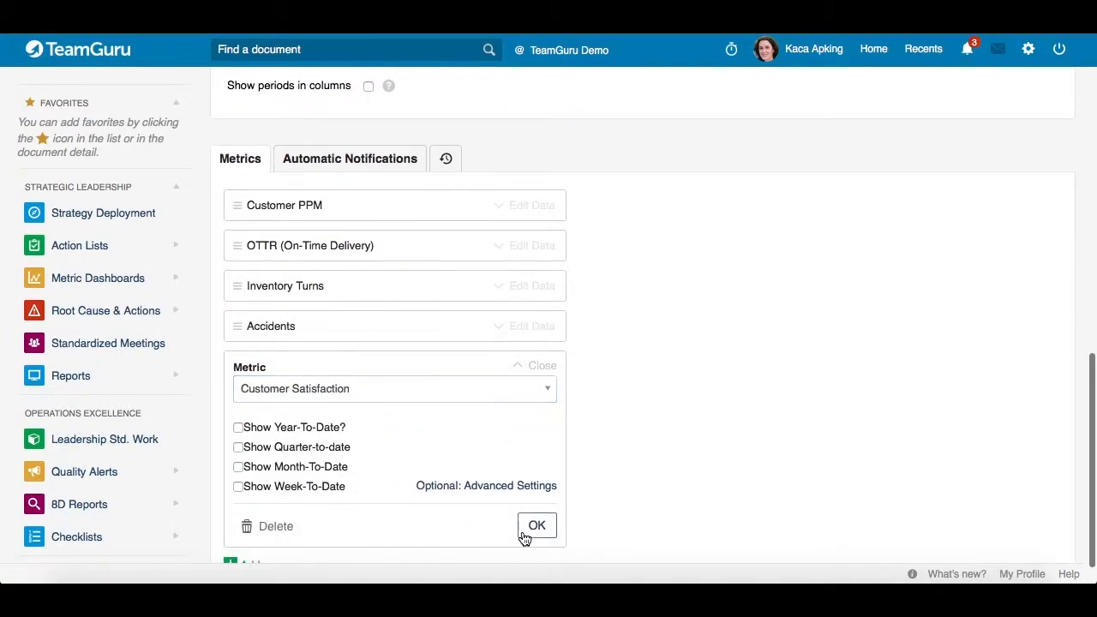
pyautogui.click(524, 534)
# Save the template and apply its changes to the linked dashboards, finishing back at the template list
pyautogui.scroll(10, 770, 477)
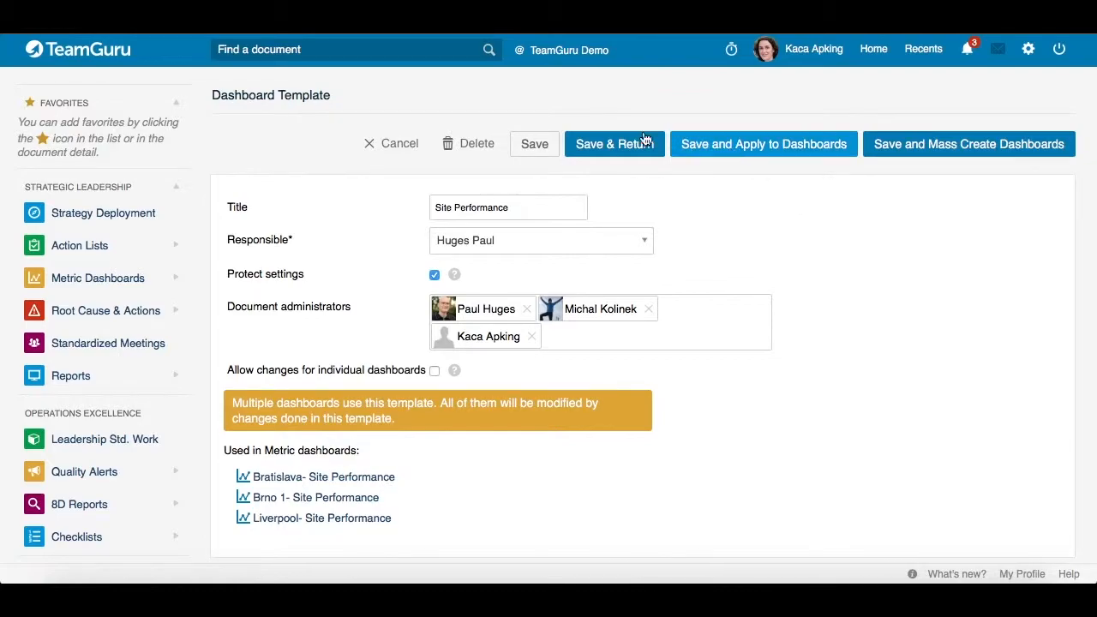
pyautogui.click(763, 144)
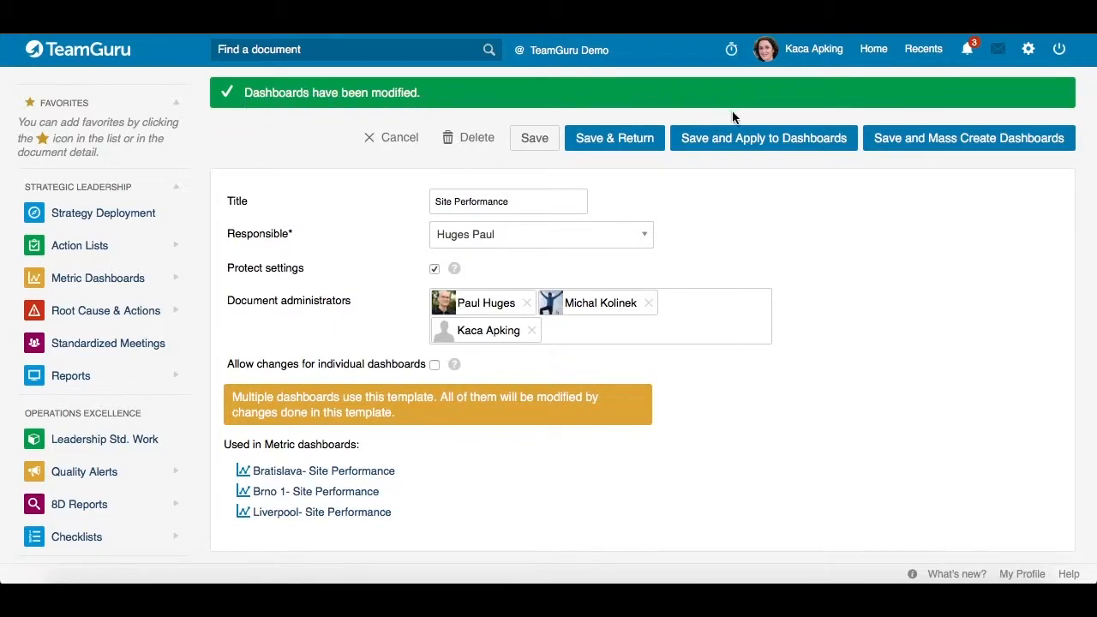
pyautogui.click(593, 141)
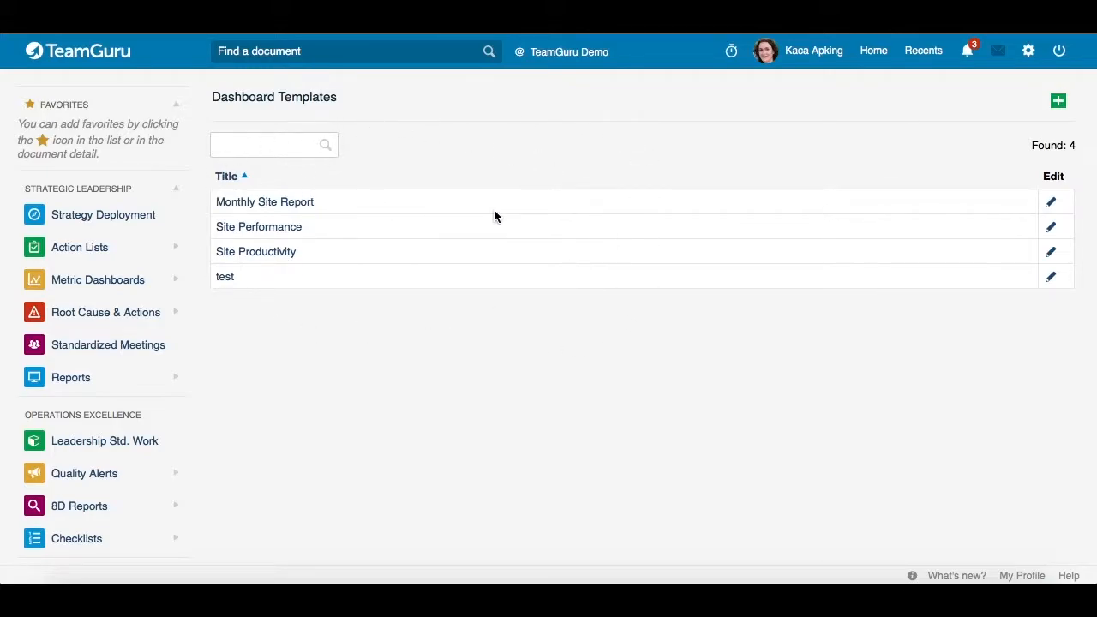
# Reopen the Site Performance template for editing and review which metric dashboards use it
pyautogui.click(1051, 226)
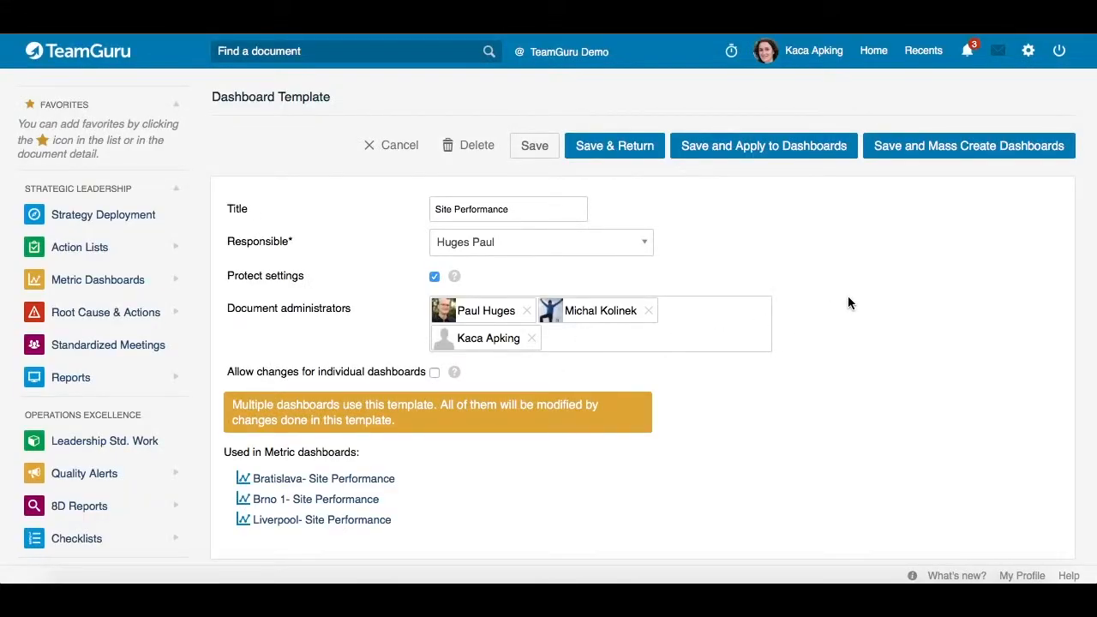
pyautogui.scroll(-1, 849, 253)
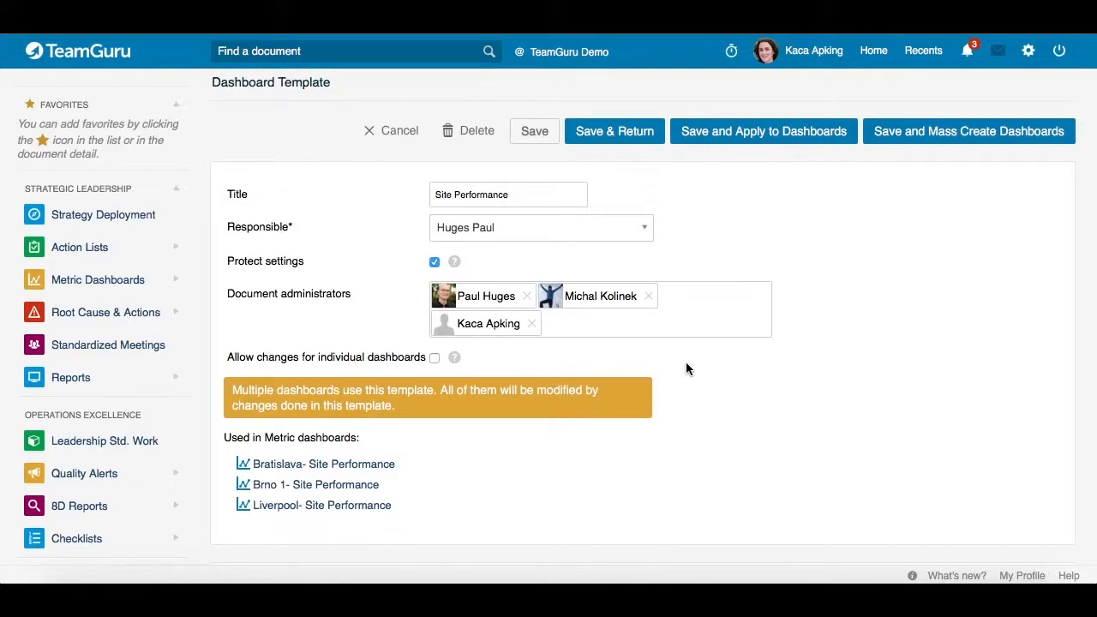
pyautogui.scroll(-3, 819, 283)
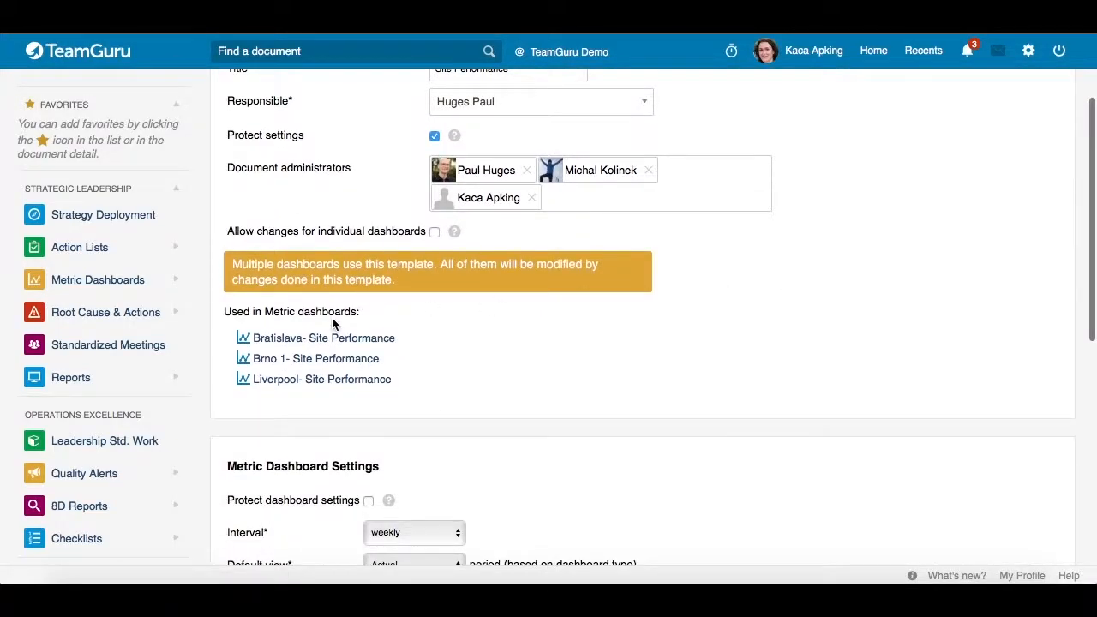